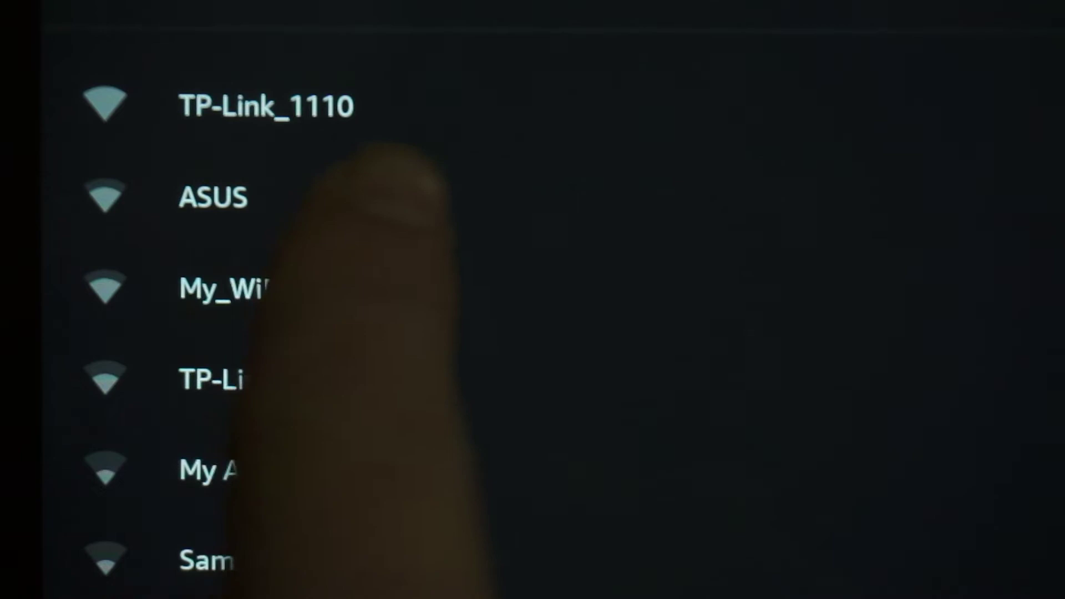
- Select the TP-Link_1110 network in the device's Wi-Fi list to bring up its password prompt
left_click(333, 106)
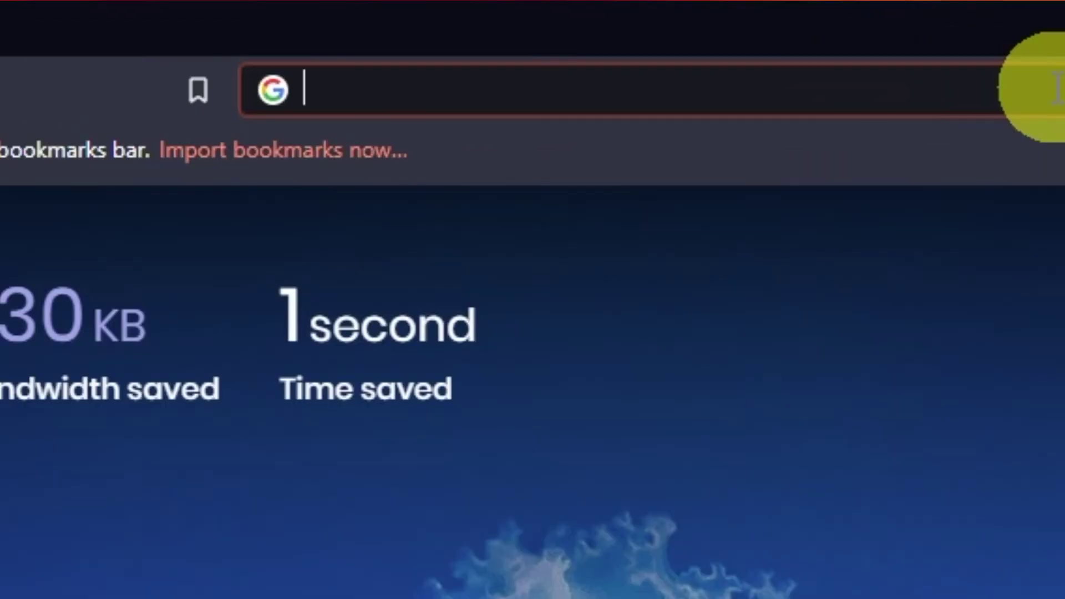
type("192.168")
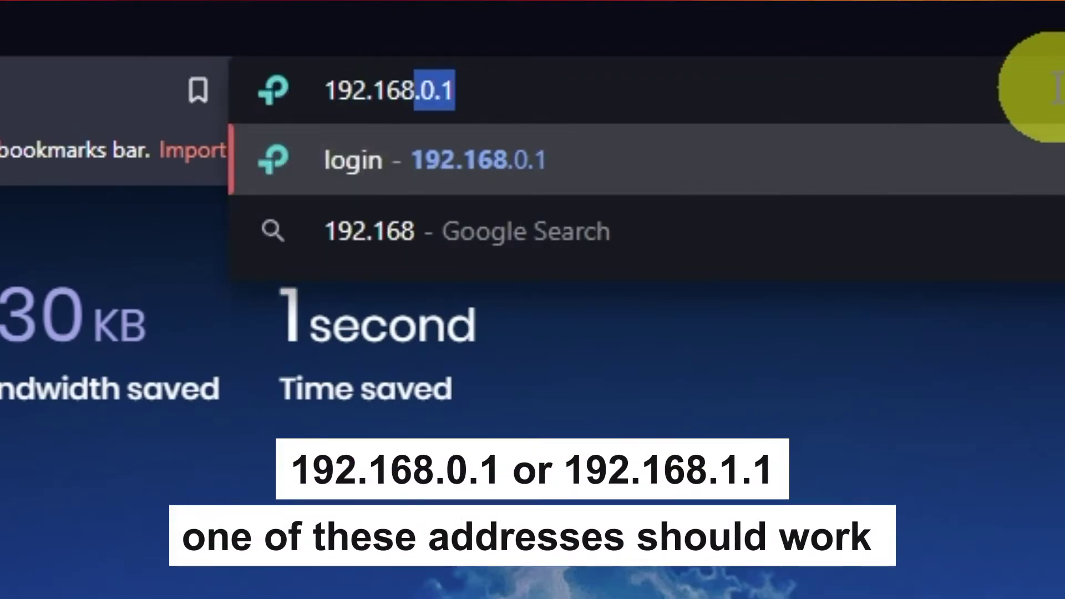
type(".1.1")
- Load the router admin page, trying 192.168.1.1 first and then 192.168.0.1
key("Return")
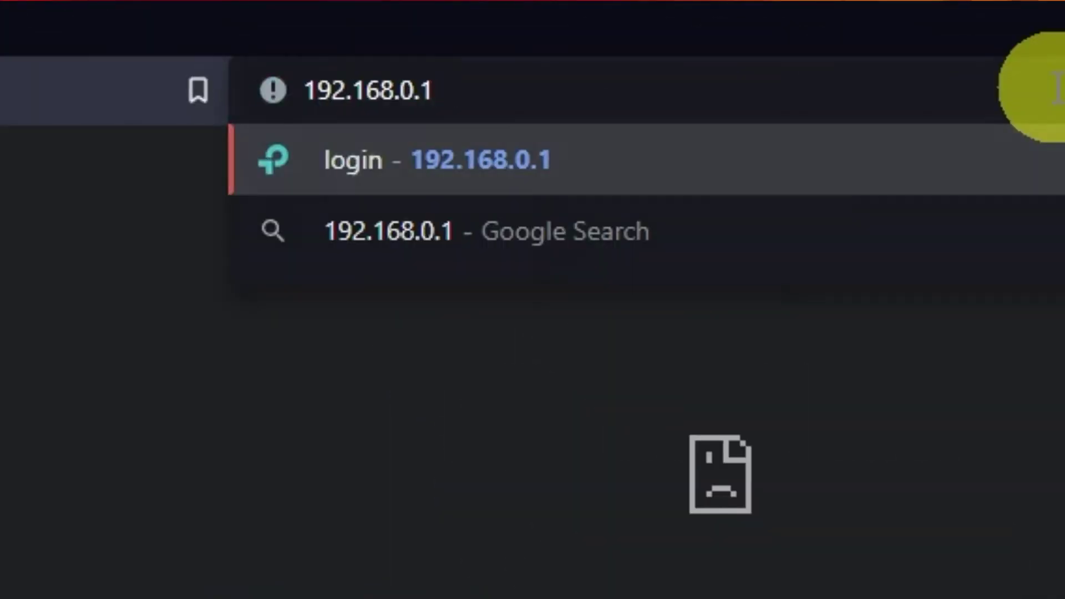
key("Return")
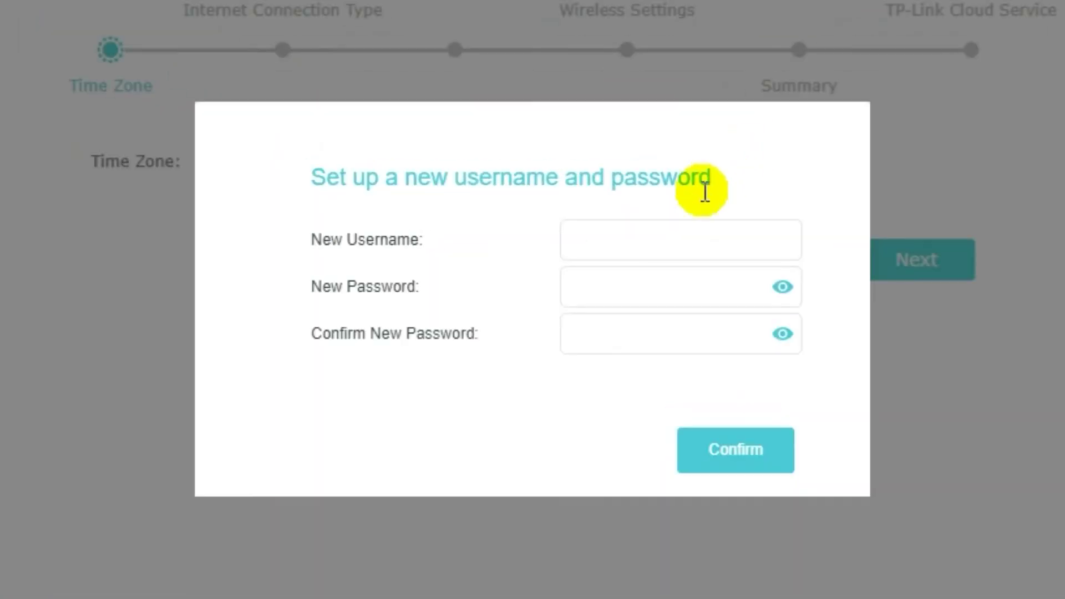
- Enter a new admin username and a matching password and confirmation, then submit
left_click(664, 243)
type("na")
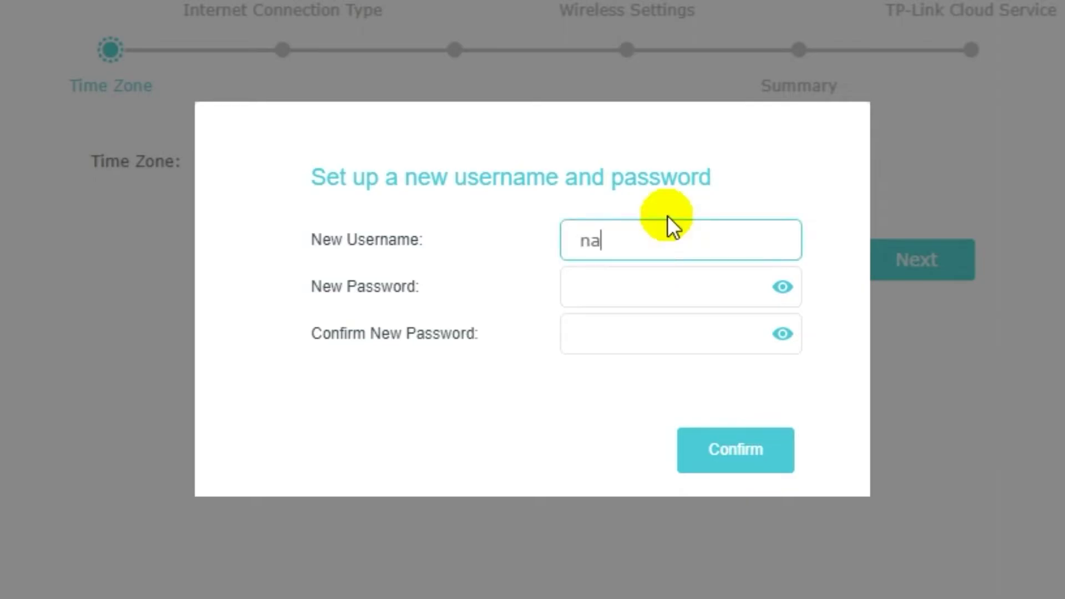
type("me")
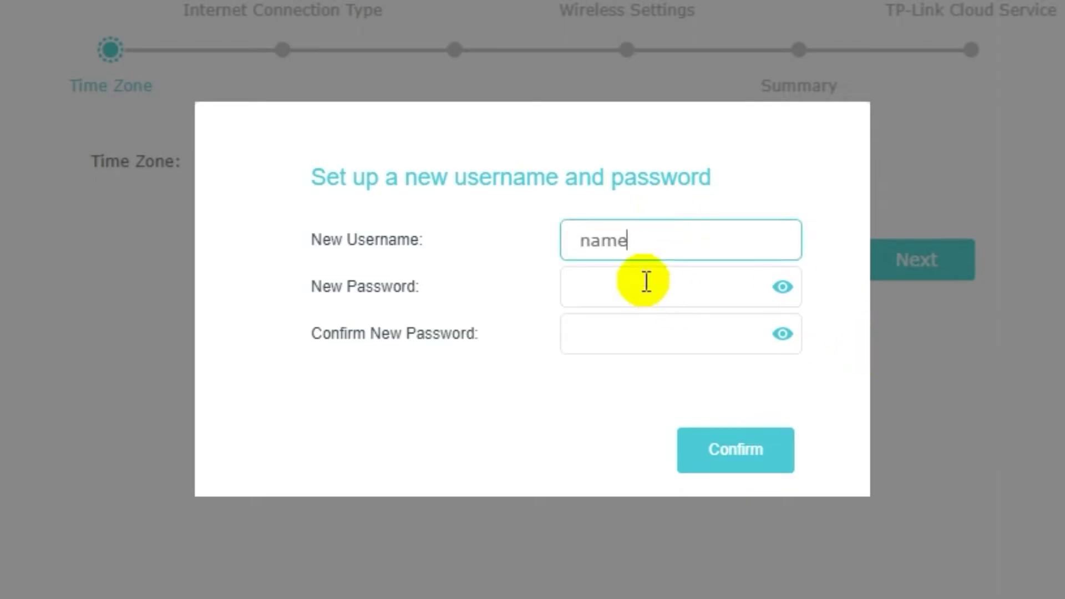
left_click(653, 287)
type("pass")
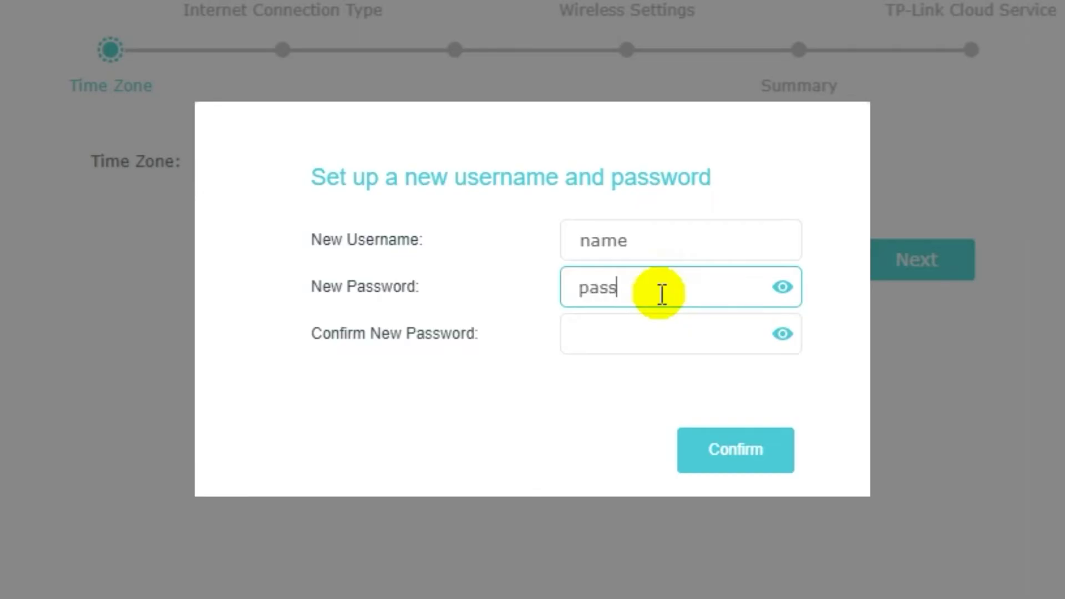
type("word")
left_click(654, 331)
type("pa")
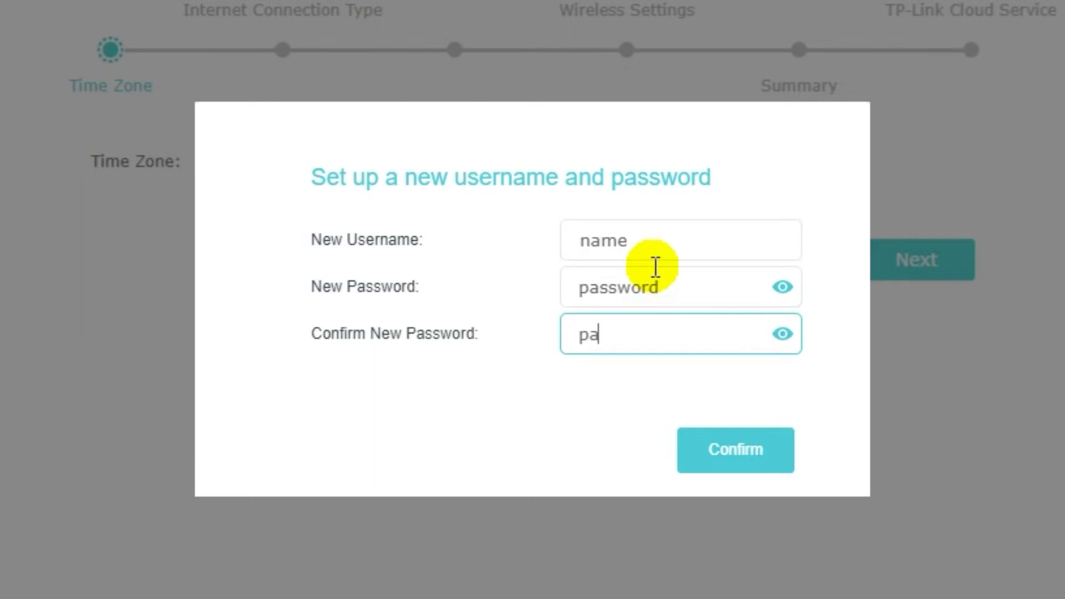
type("ssword")
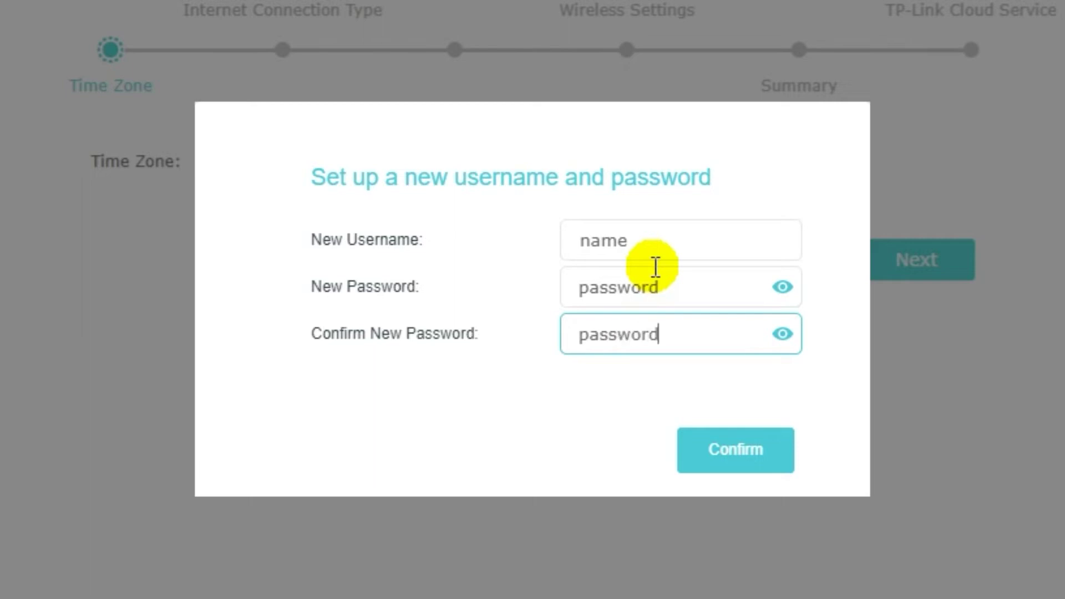
left_click(731, 459)
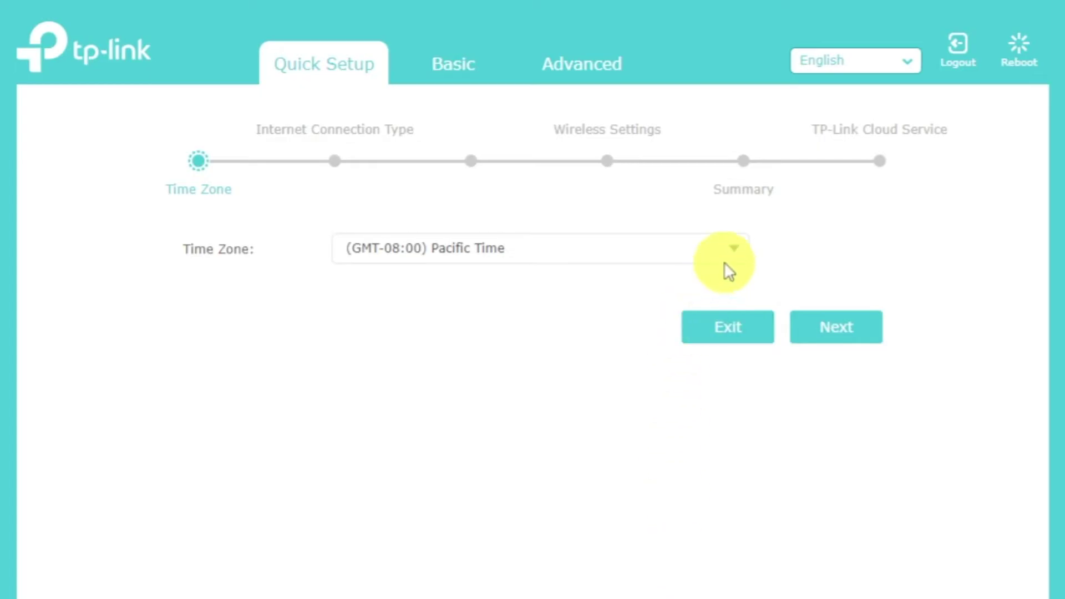
- Keep (GMT-08:00) Pacific Time as the Quick Setup time zone and continue
left_click(732, 250)
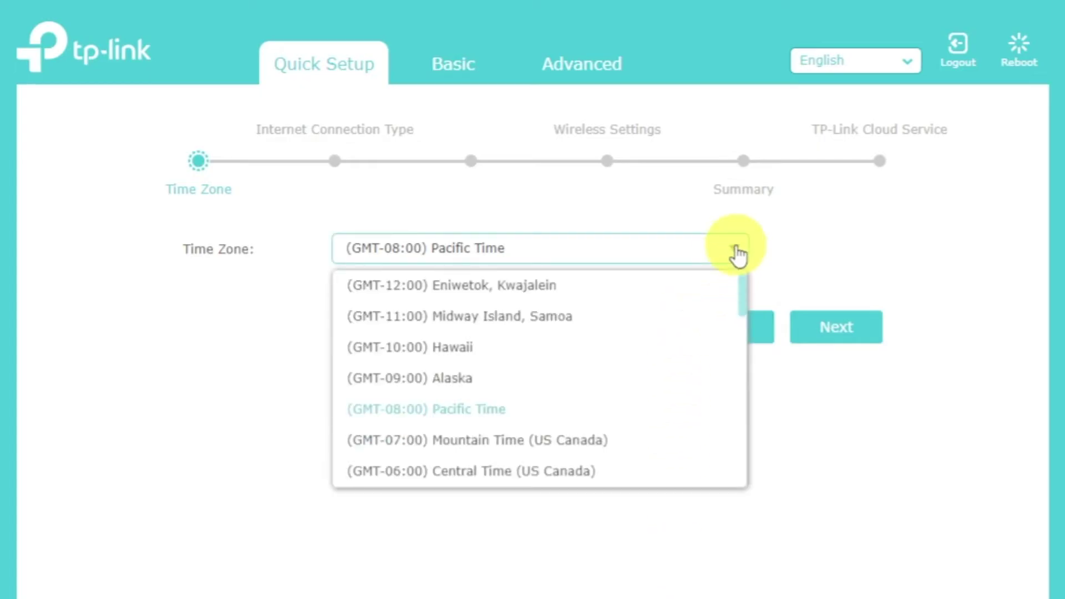
left_click(737, 254)
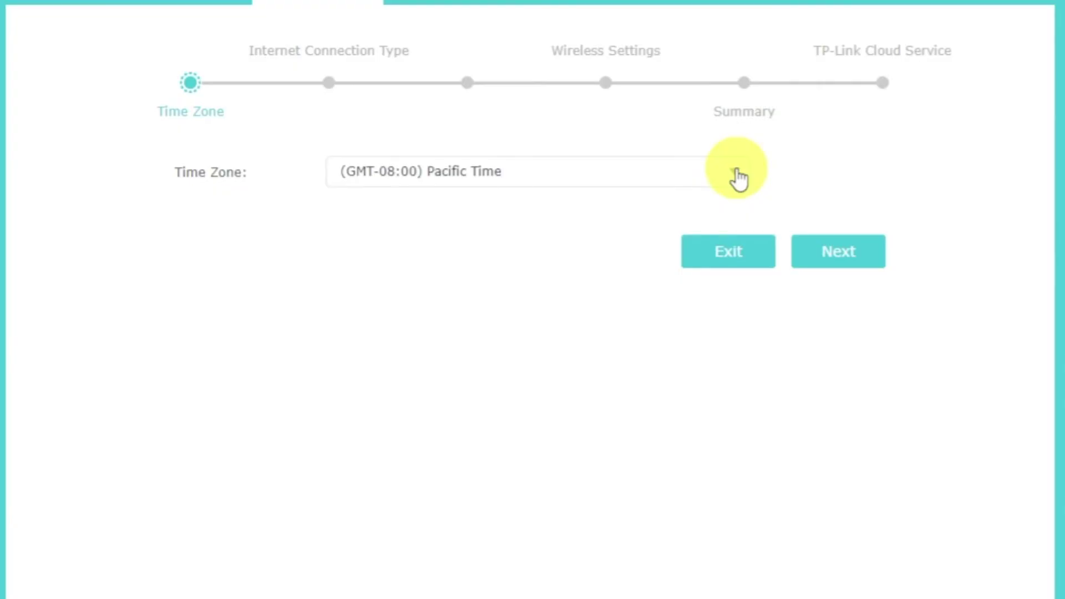
left_click(855, 253)
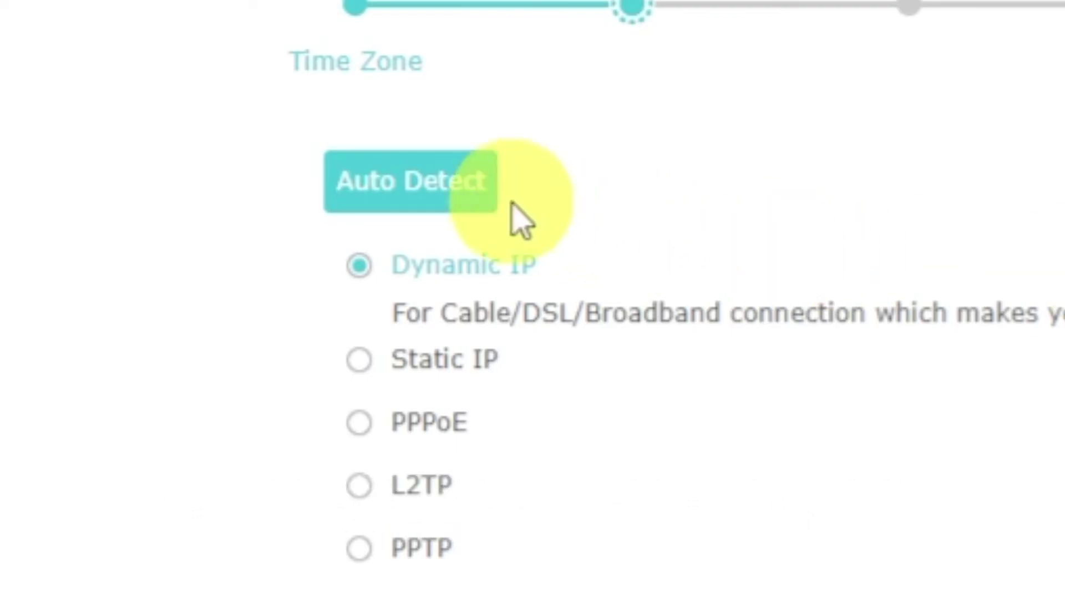
- Auto-detect Dynamic IP, keep Do NOT Clone MAC Address, and advance to Wireless Settings
left_click(453, 196)
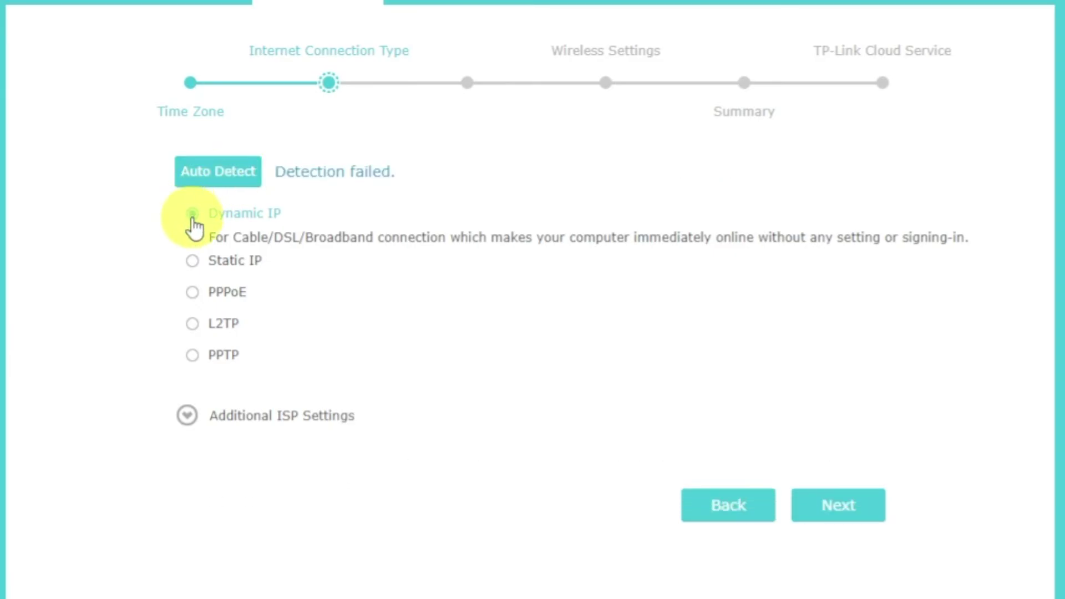
left_click(835, 507)
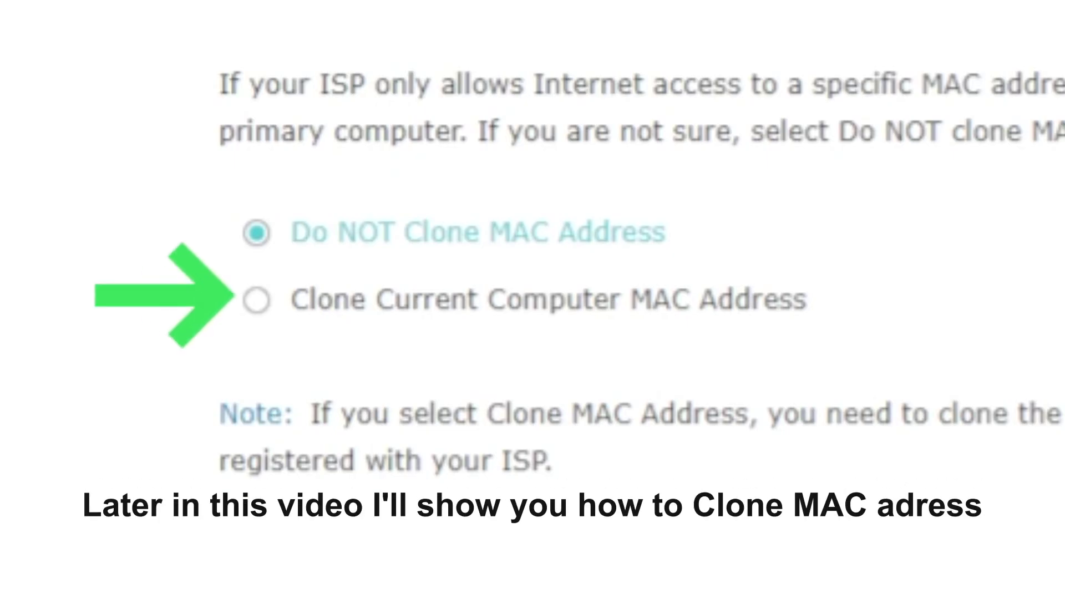
left_click(896, 454)
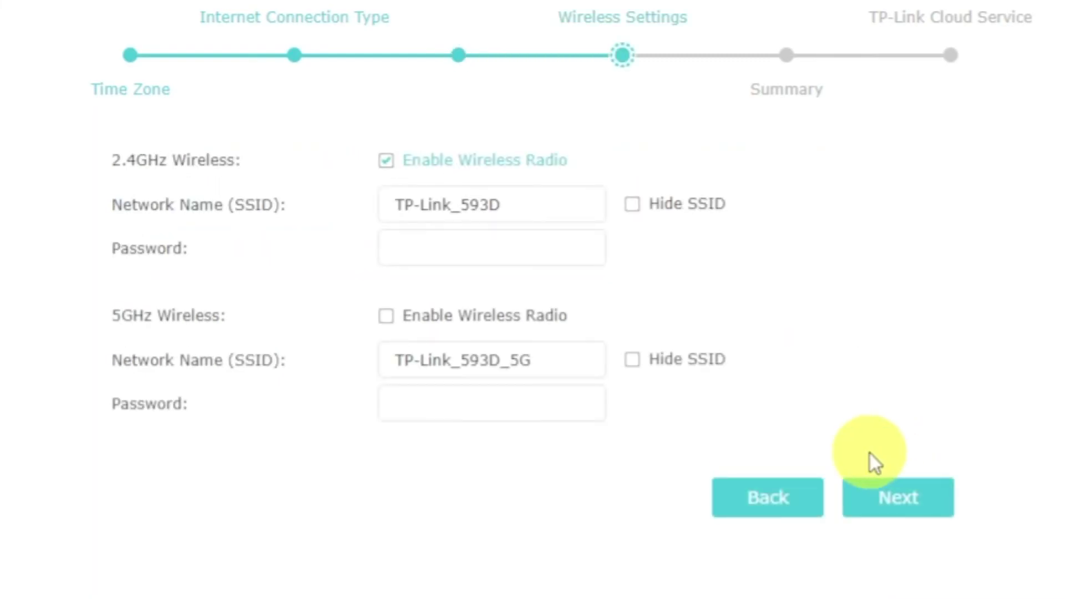
left_click(389, 320)
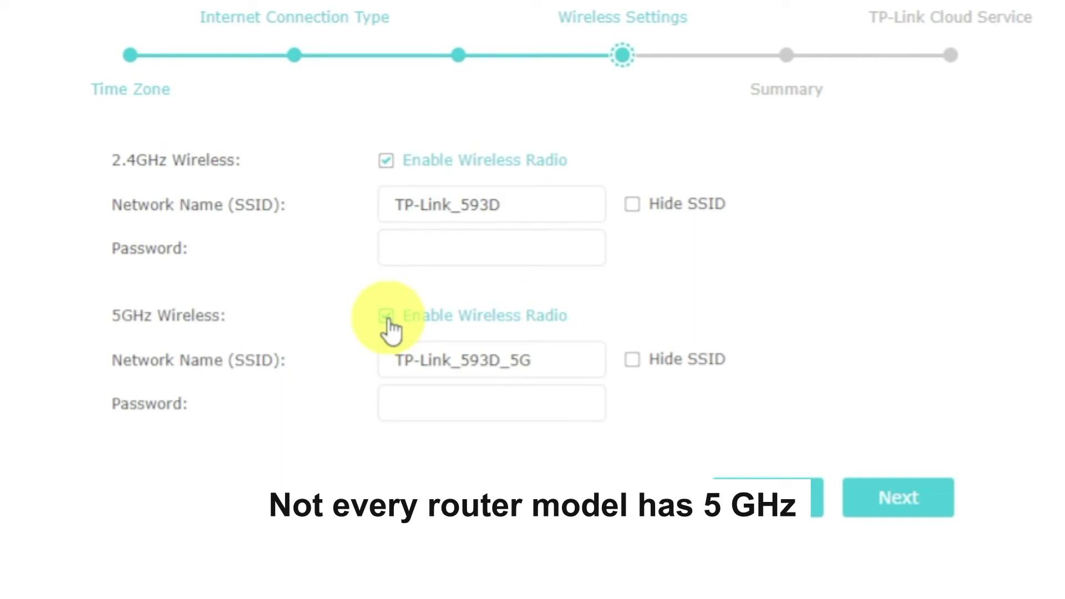
left_click(569, 200)
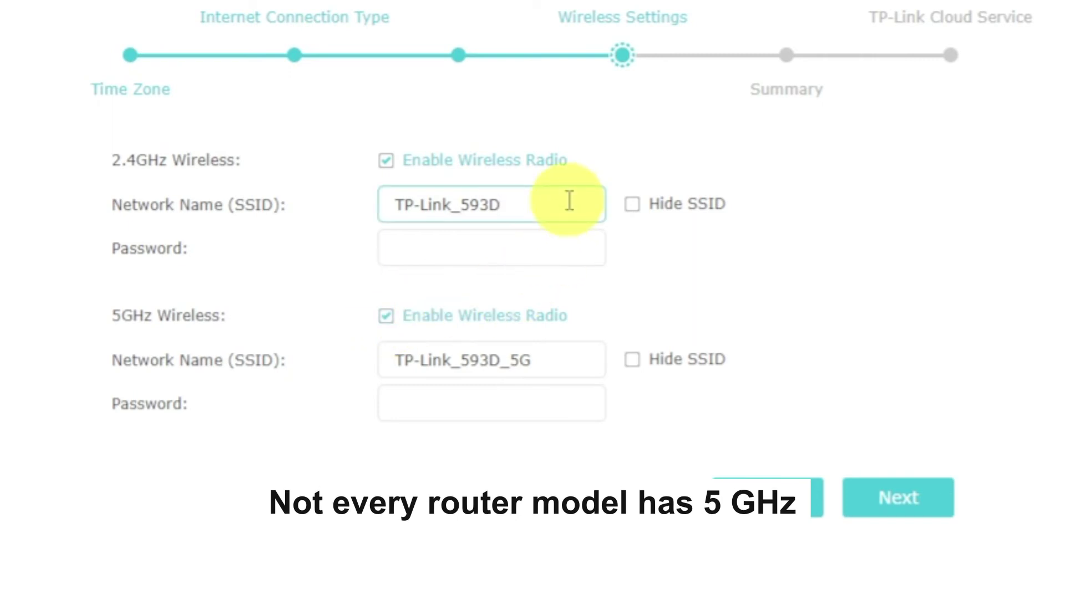
left_click(569, 247)
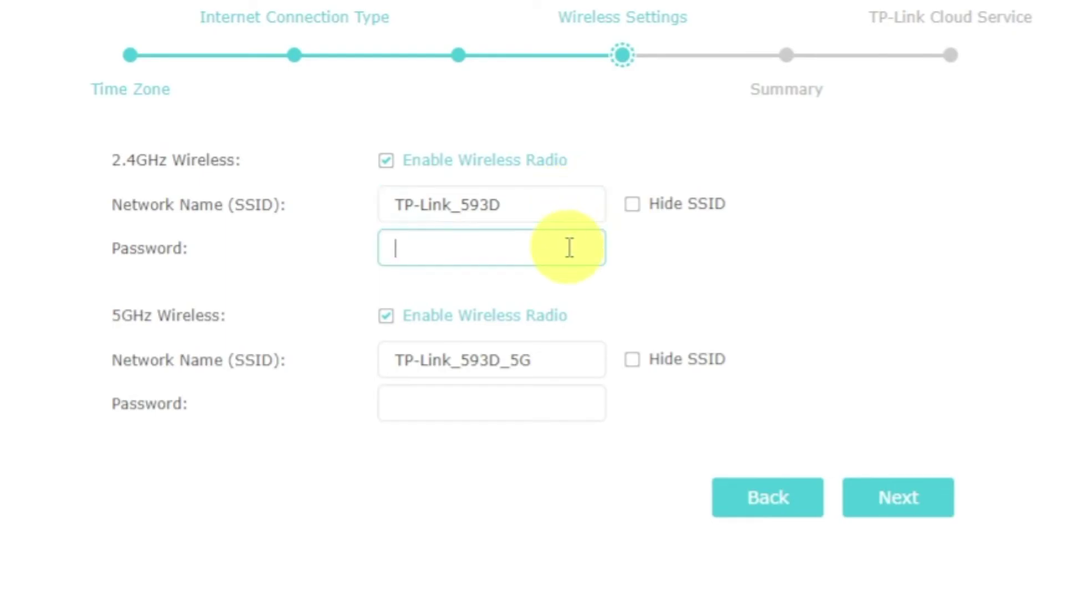
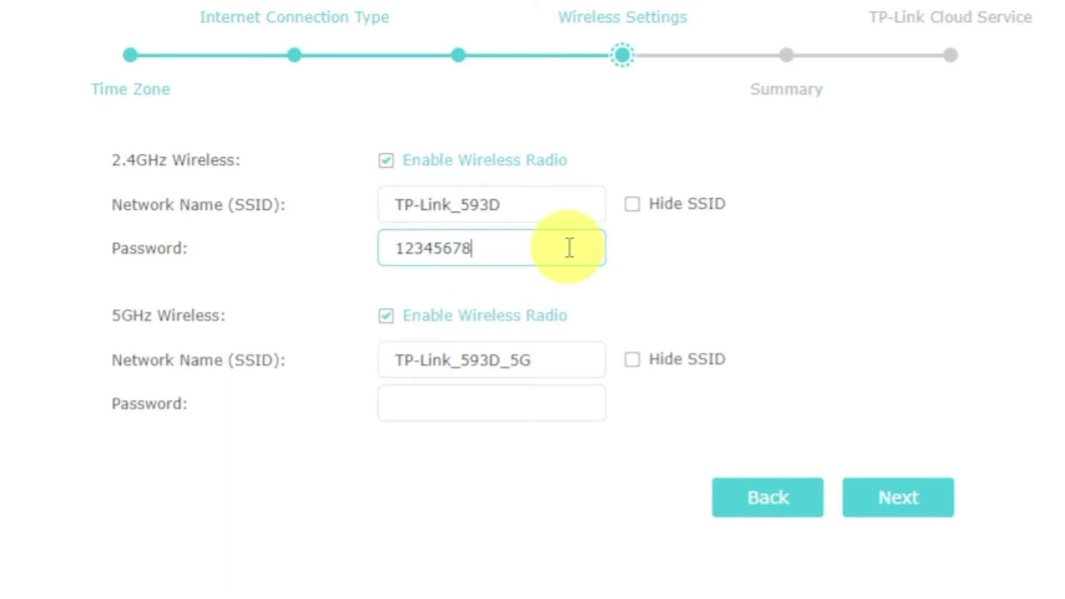
left_click(560, 405)
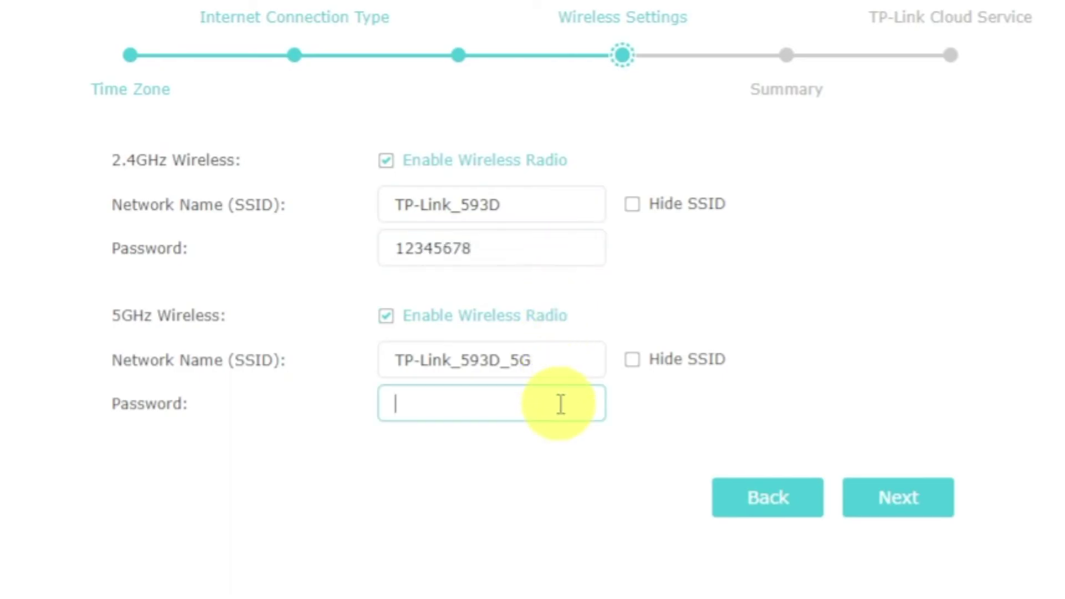
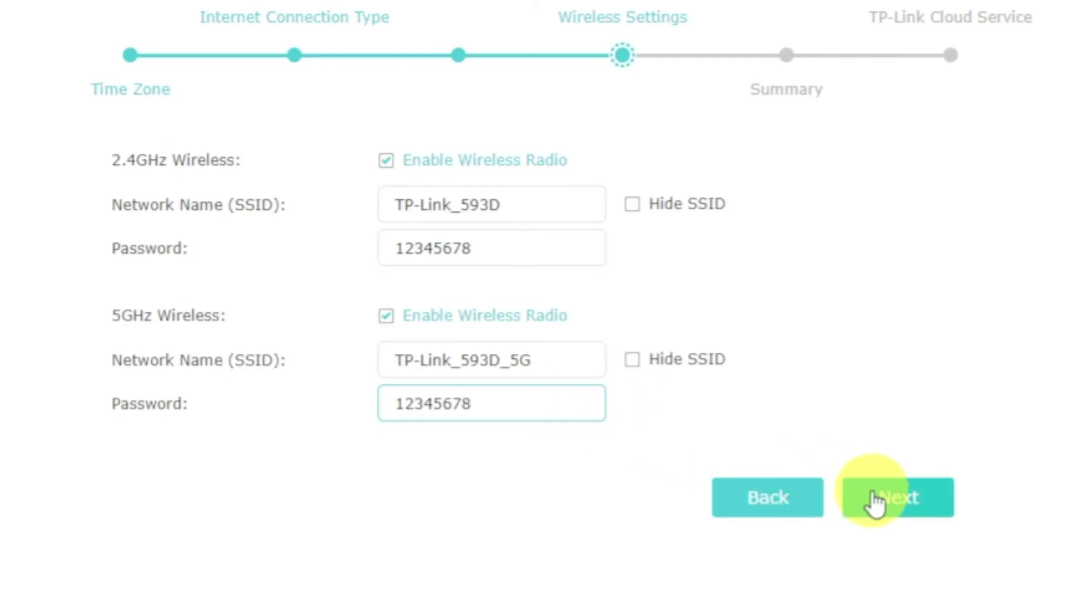
left_click(874, 496)
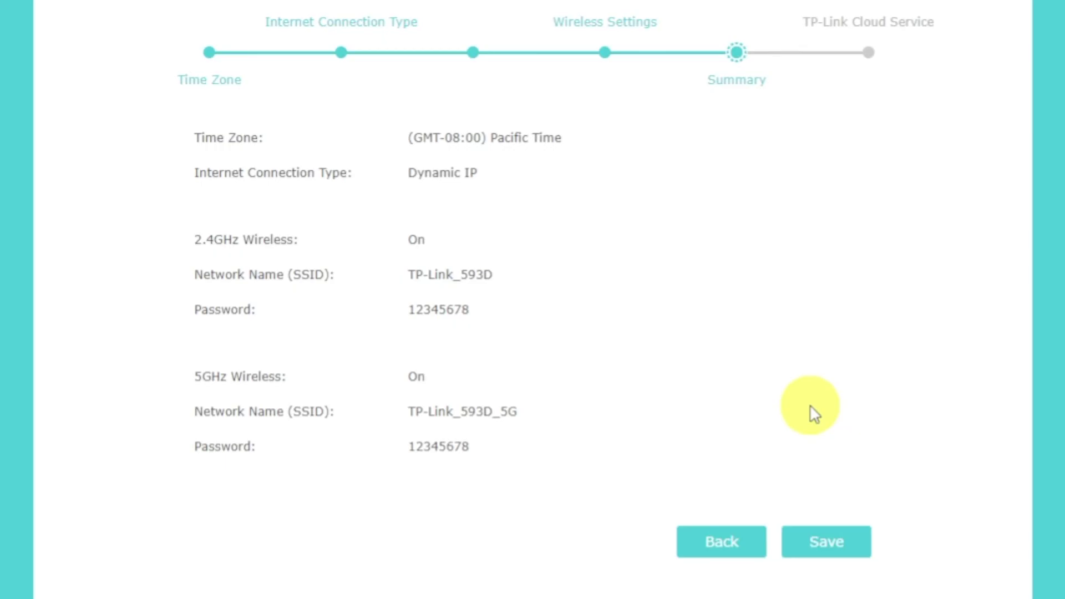
- Save the Summary settings, choose Log In Later for the cloud, and finish Quick Setup
left_click(840, 549)
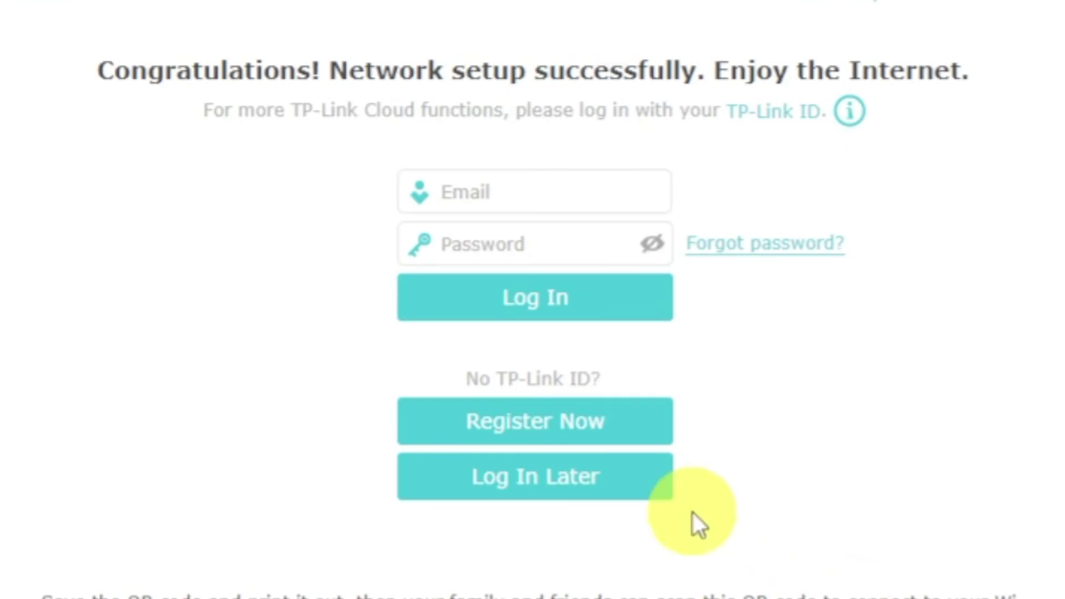
left_click(615, 479)
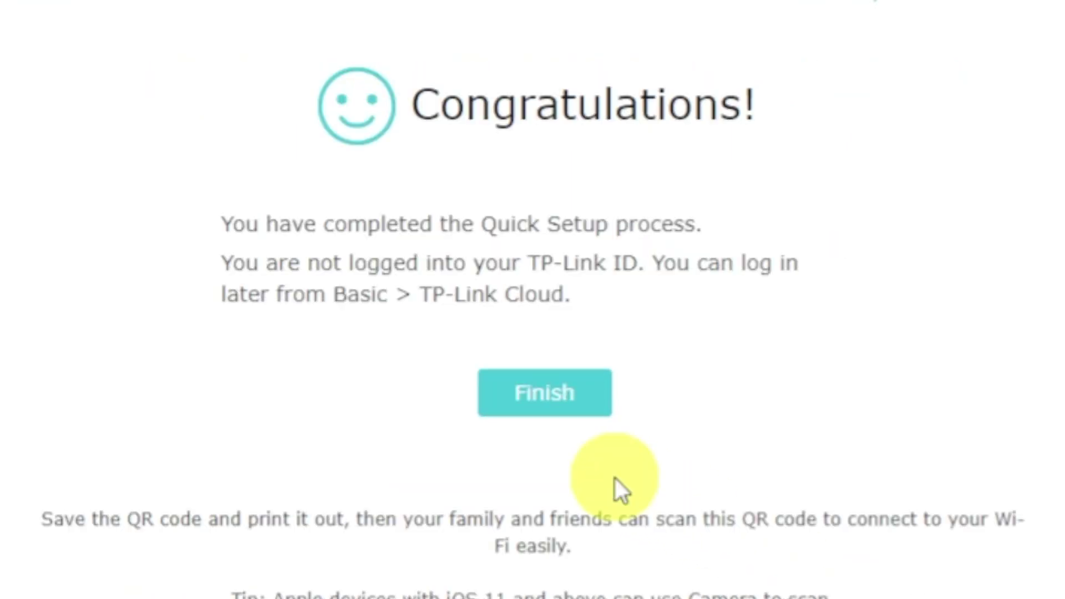
left_click(543, 403)
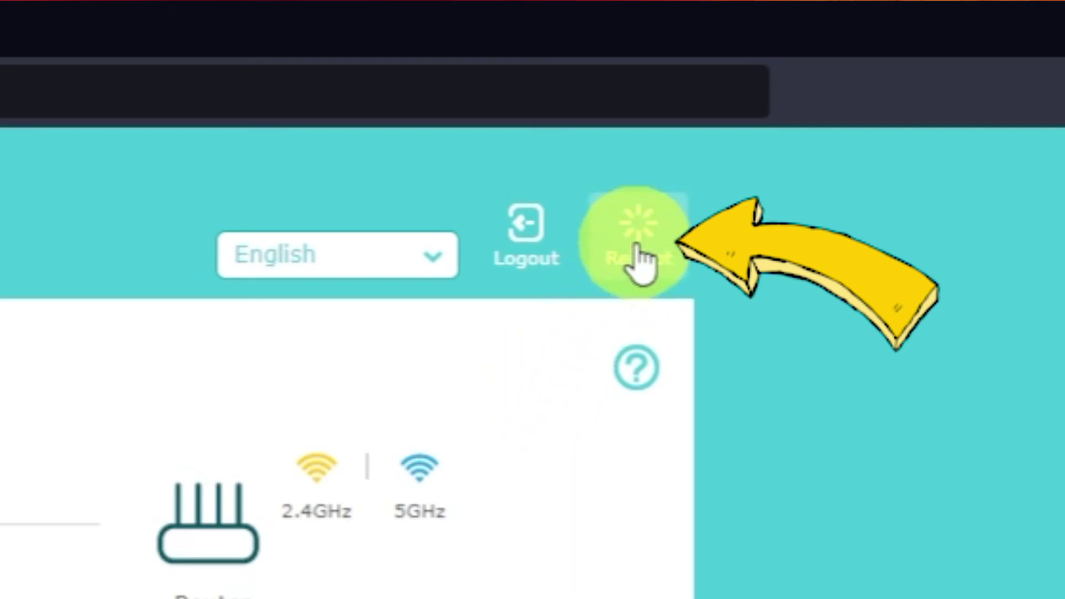
- Reboot the router with the top-right Reboot icon and confirm Yes
left_click(637, 259)
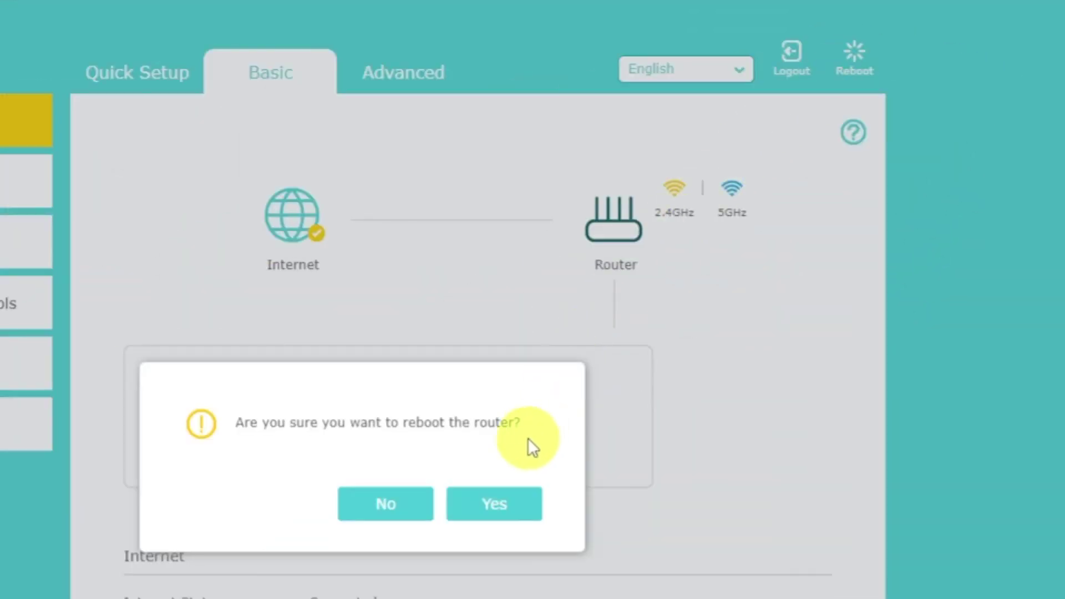
left_click(511, 506)
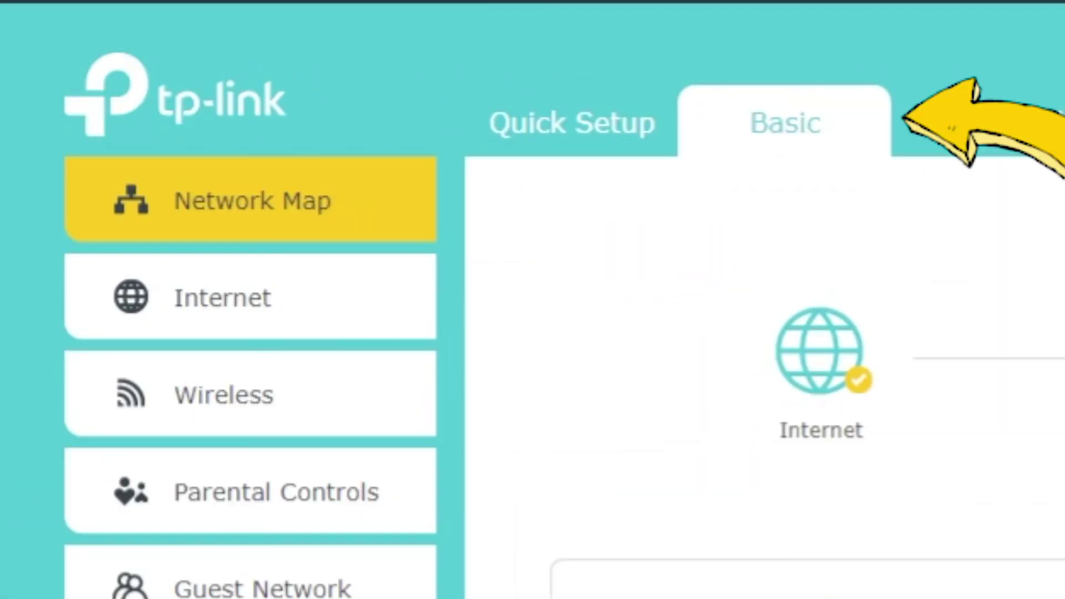
- Save Clone Current Computer MAC Address under Basic > Internet, then reboot and confirm
left_click(284, 301)
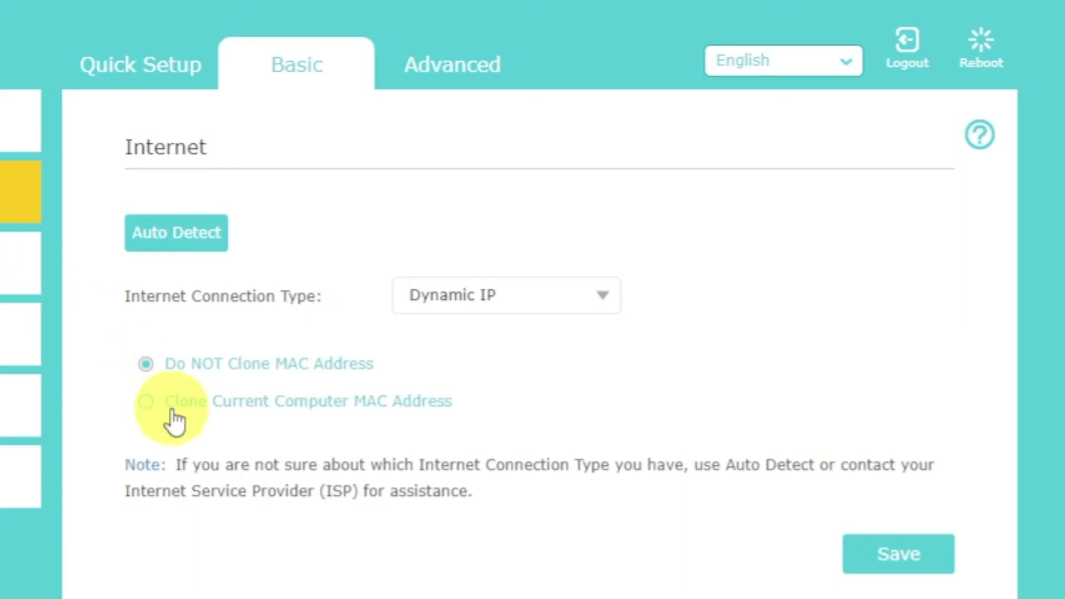
left_click(171, 410)
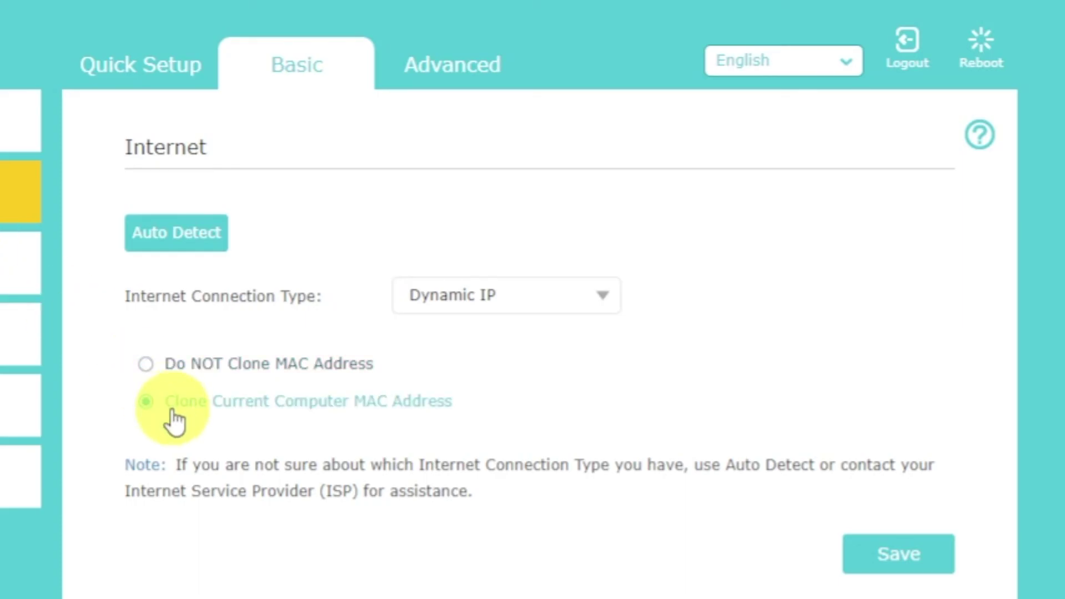
left_click(888, 570)
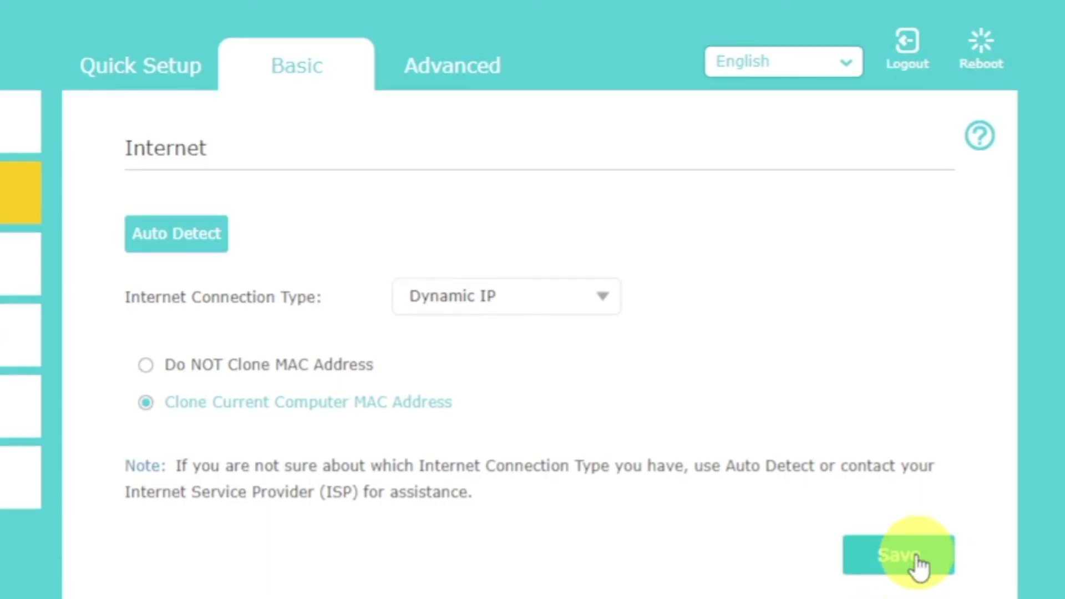
left_click(979, 47)
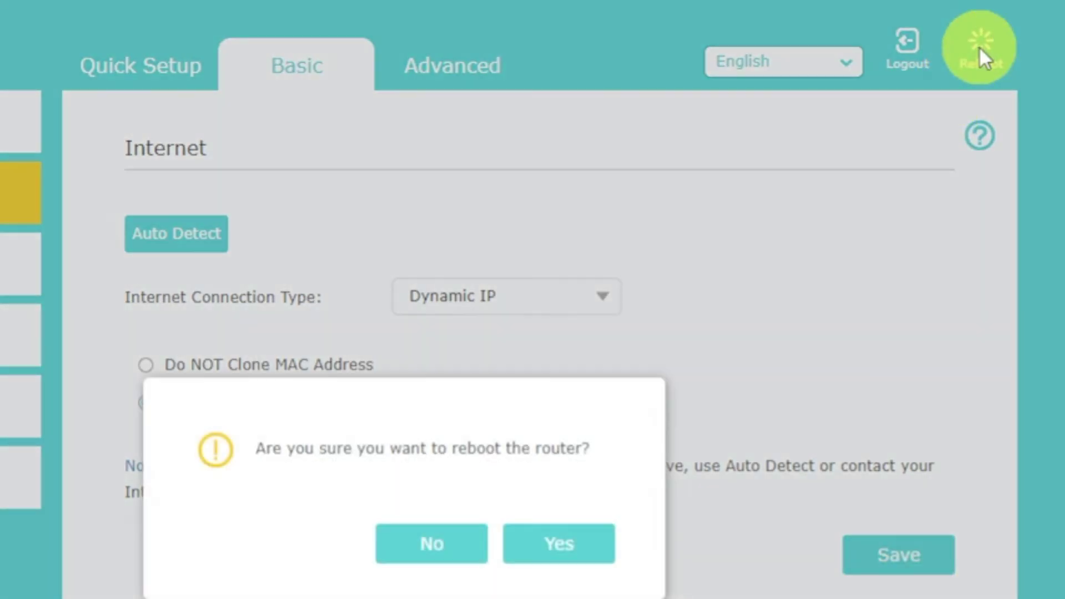
left_click(588, 546)
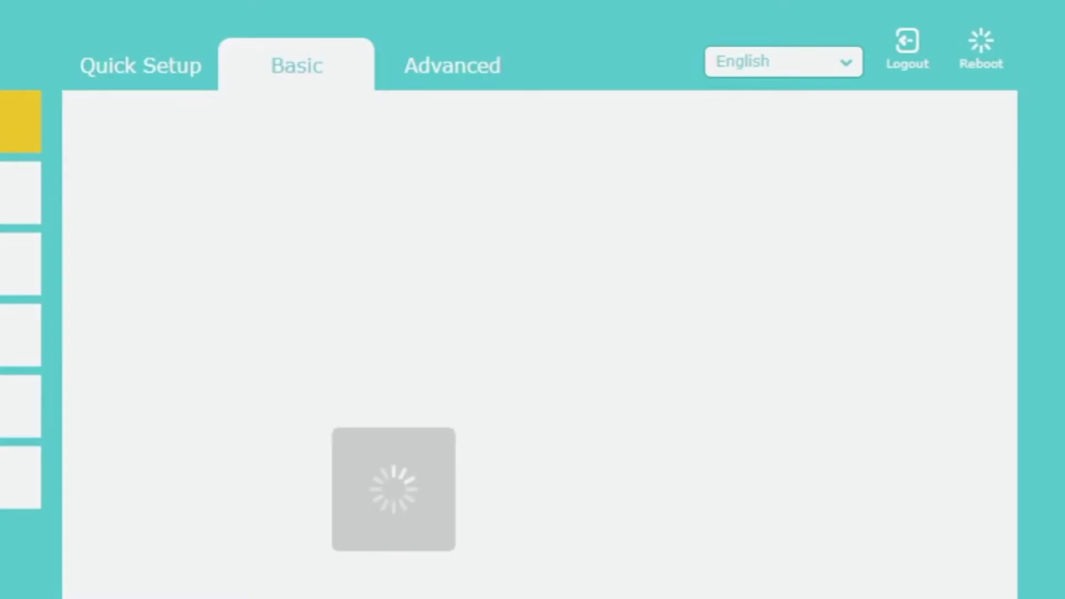